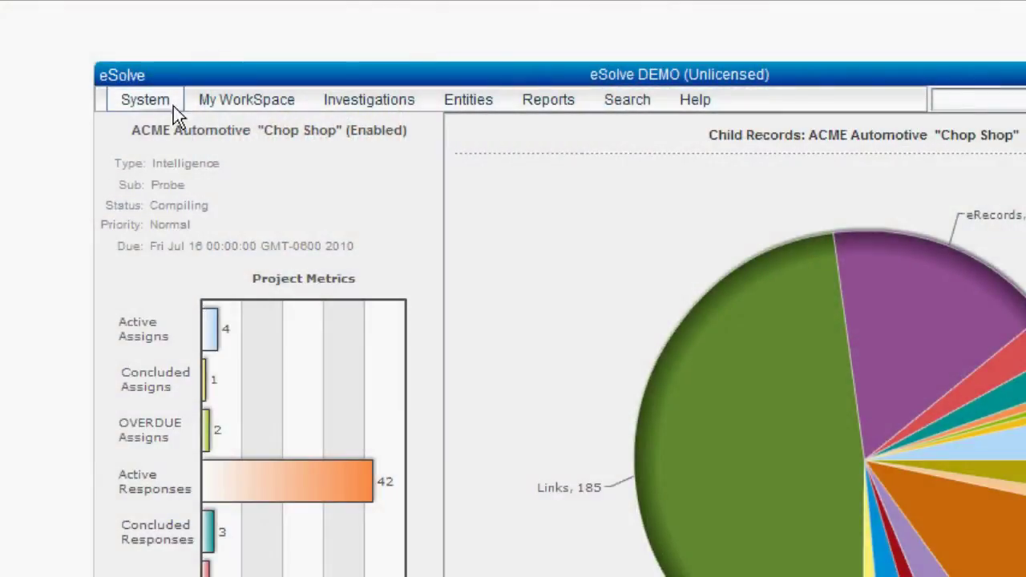
Step: Bring up the Project Templates list from System Administration's Configuration section
{"action": "left_click", "coordinate": [173, 104]}
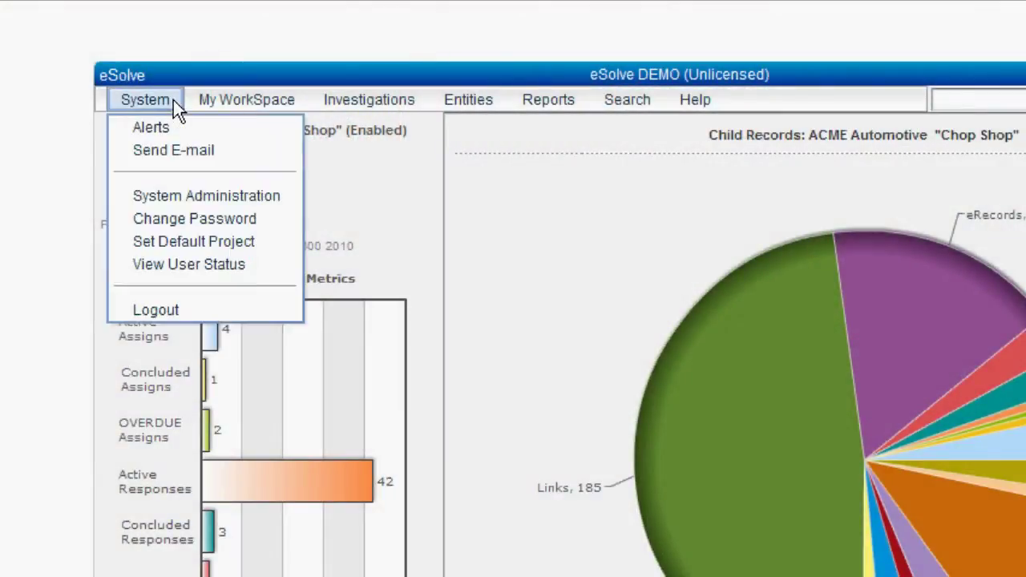
{"action": "left_click", "coordinate": [297, 198]}
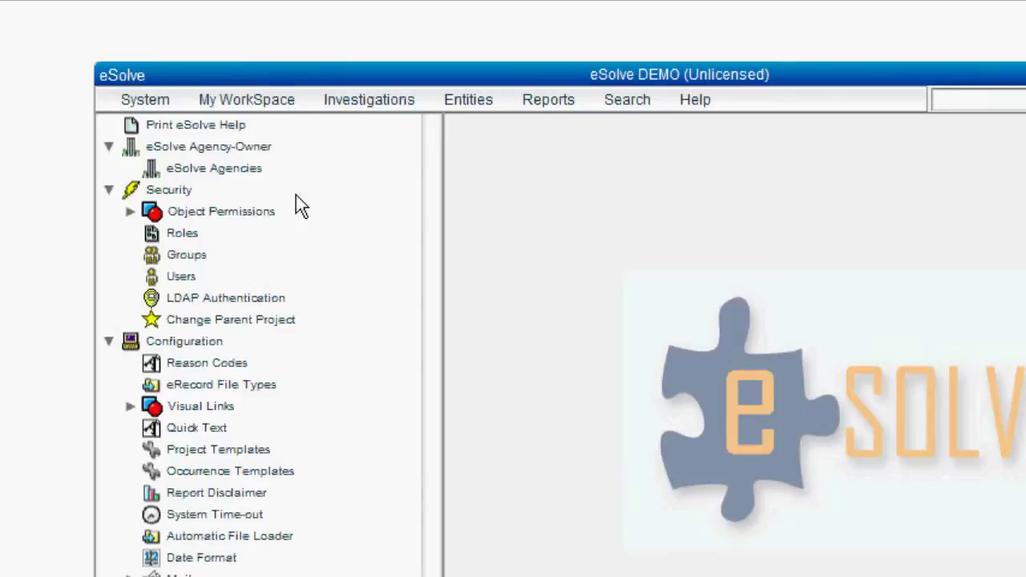
{"action": "left_click", "coordinate": [289, 451]}
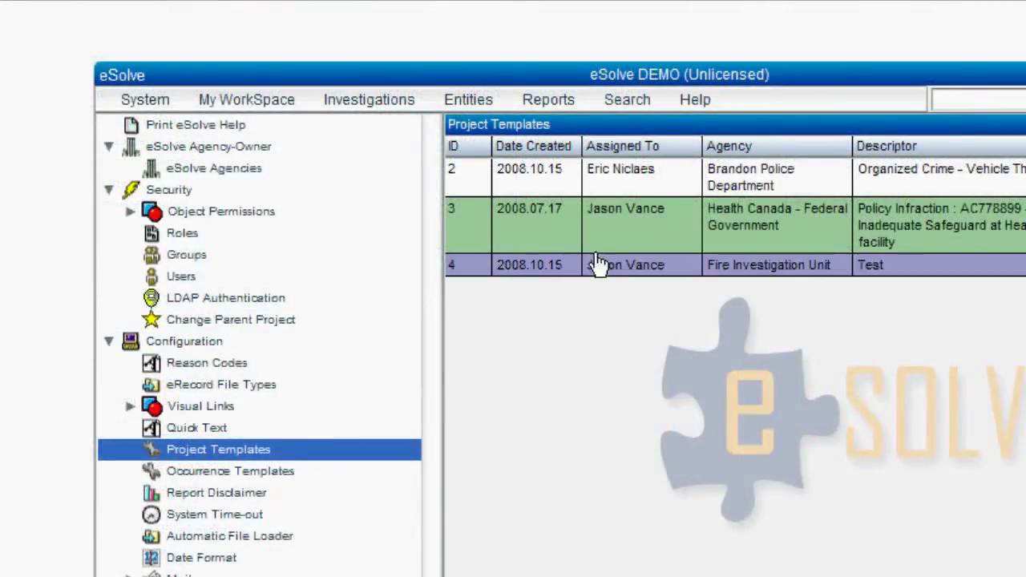
Step: Open project template record 3, the Health Canada policy-infraction template
{"action": "double_click", "coordinate": [645, 234]}
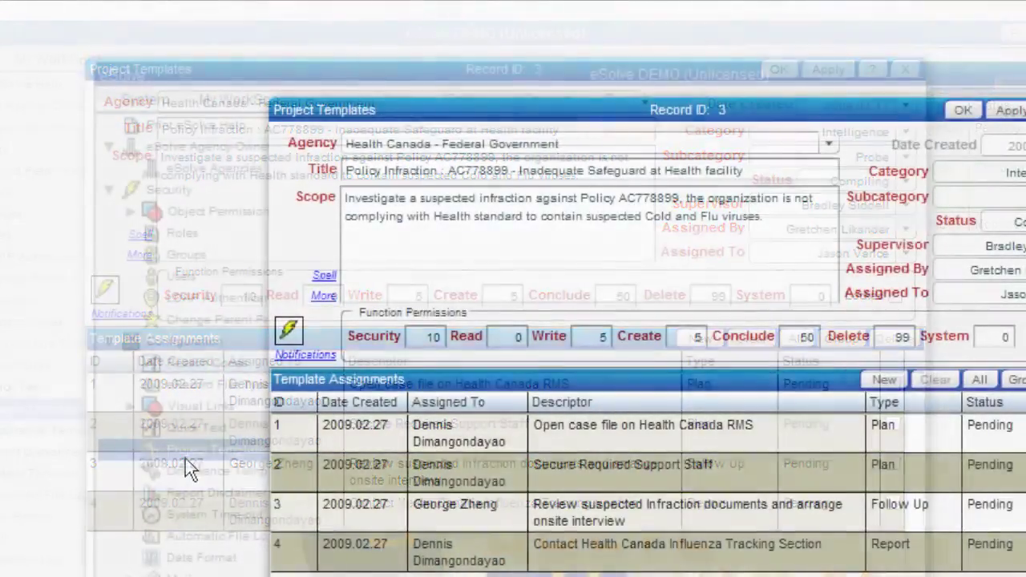
Step: Open the Secure Required Support Staff assignment template to inspect it
{"action": "left_click", "coordinate": [482, 477]}
{"action": "double_click", "coordinate": [582, 489]}
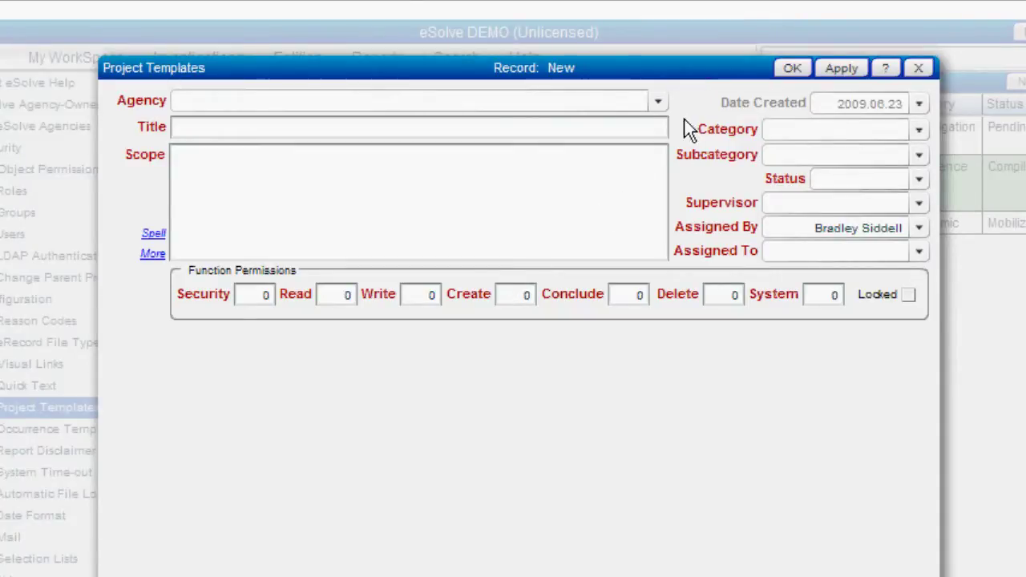
Step: Set agency Dallas SWAT, title 'Research Project eSolve Major Case Management' and scope 'Some scope.'
{"action": "left_click", "coordinate": [659, 105]}
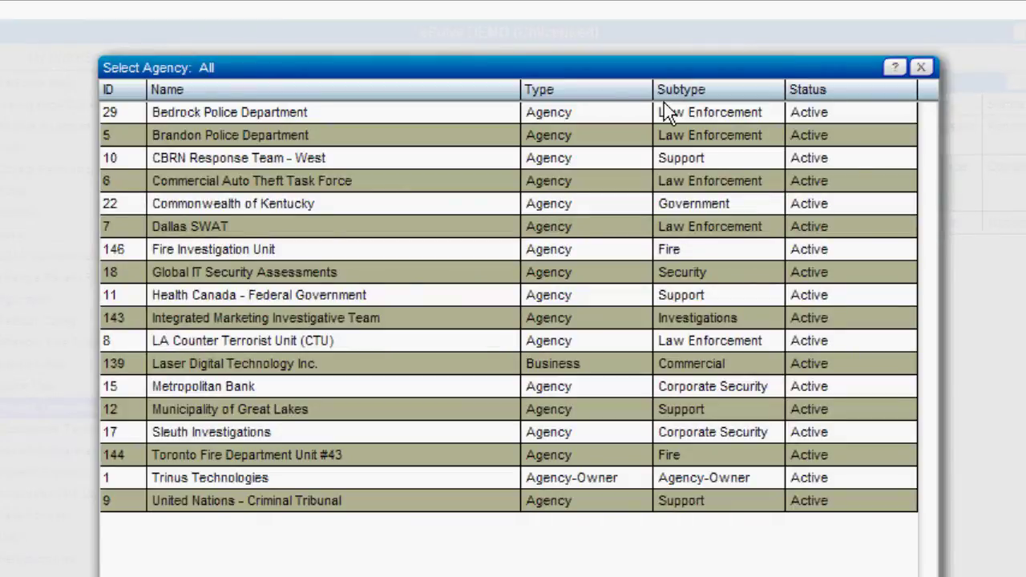
{"action": "double_click", "coordinate": [478, 228]}
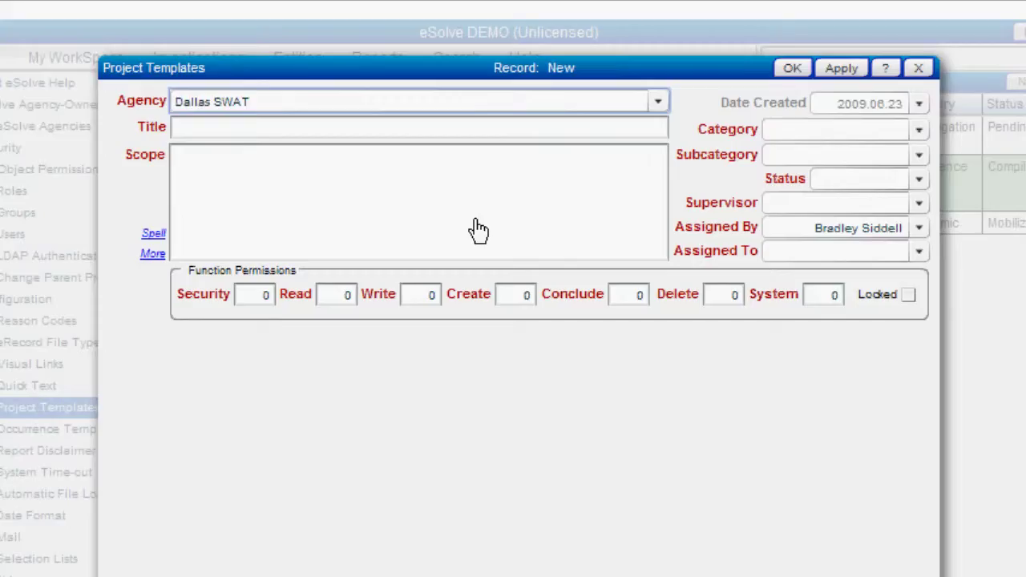
{"action": "left_click", "coordinate": [531, 130]}
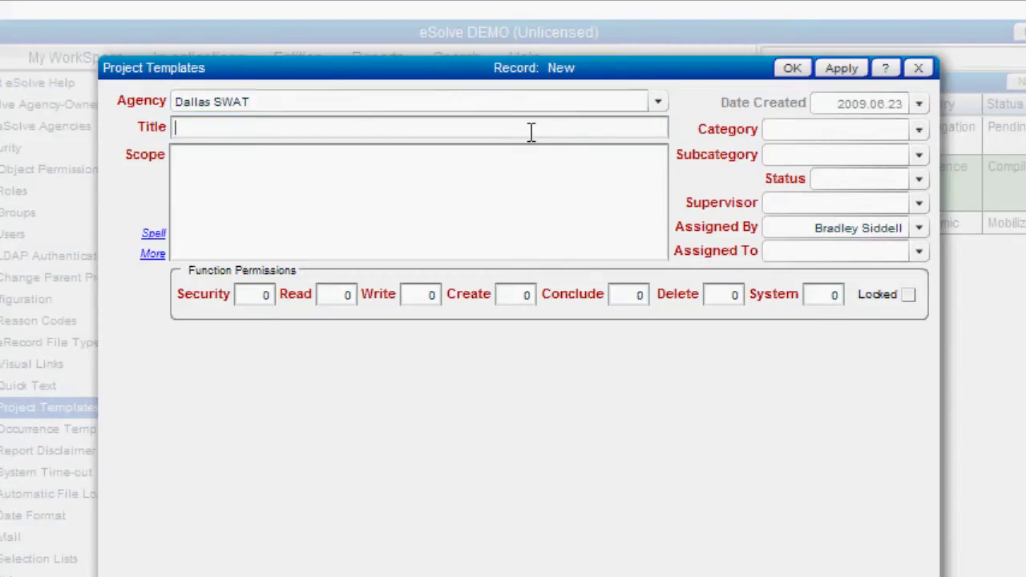
{"action": "type", "text": "Research"}
{"action": "type", "text": " Project e"}
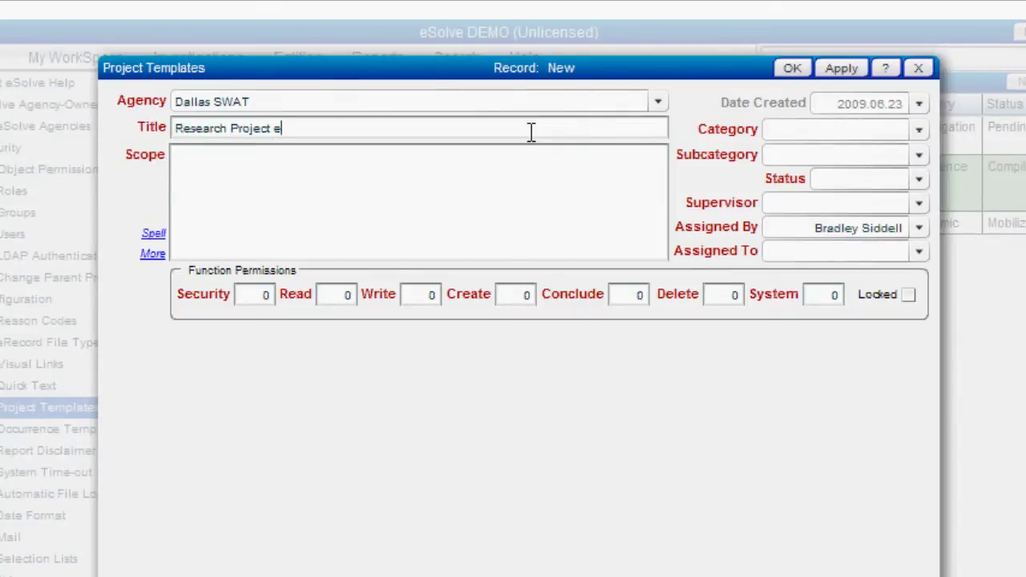
{"action": "type", "text": "Solve Major C"}
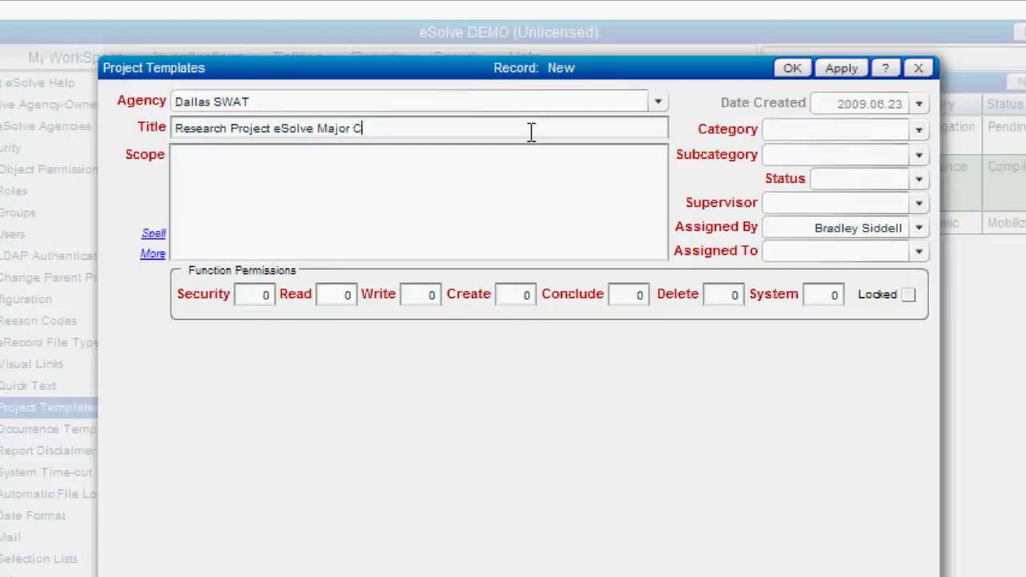
{"action": "type", "text": "ase Management"}
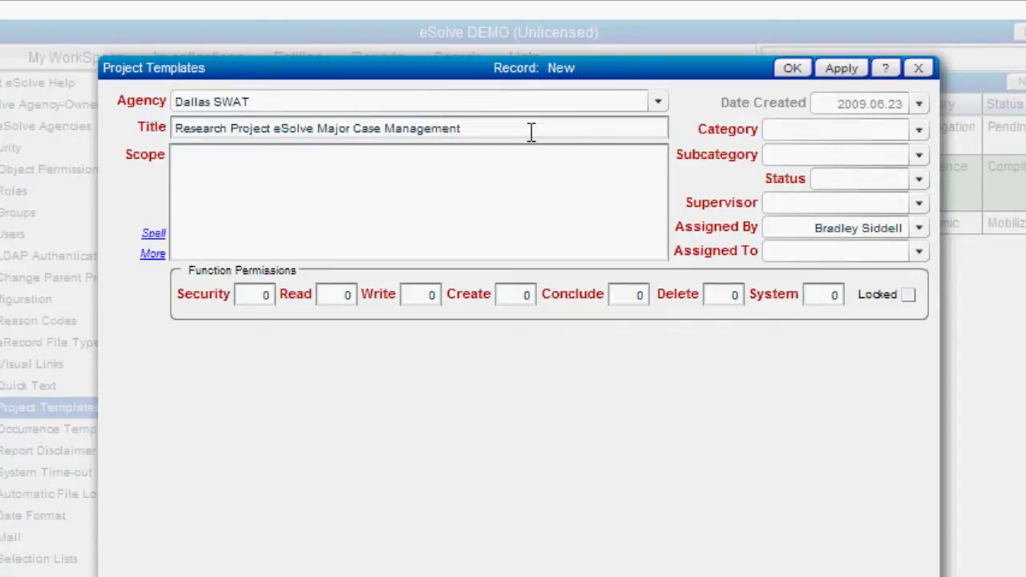
{"action": "left_click", "coordinate": [500, 178]}
{"action": "type", "text": "Some scope."}
{"action": "left_click", "coordinate": [777, 134]}
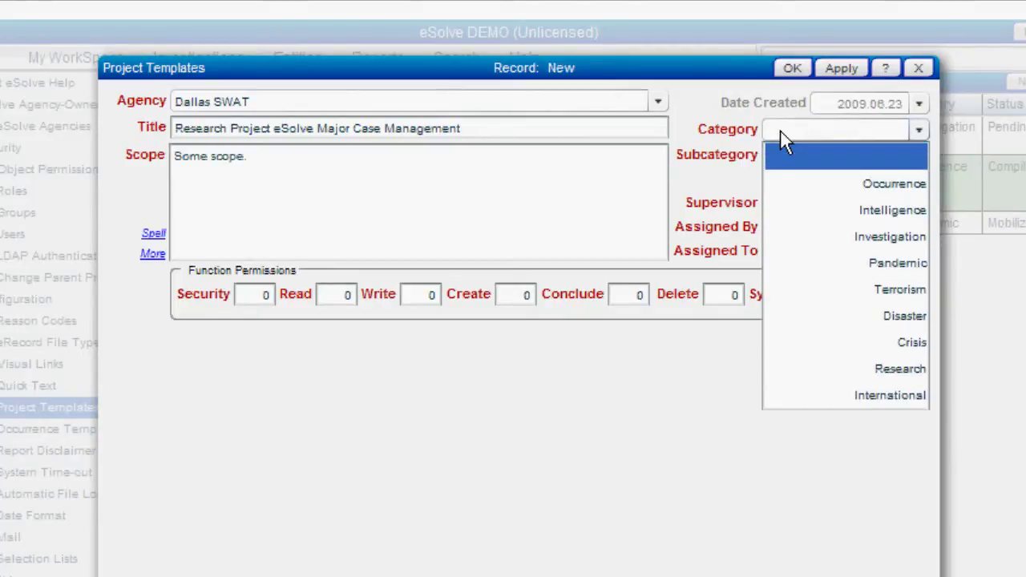
Step: Classify the template as category Occurrence, subcategory Criminal, status Consulting
{"action": "left_click", "coordinate": [884, 184]}
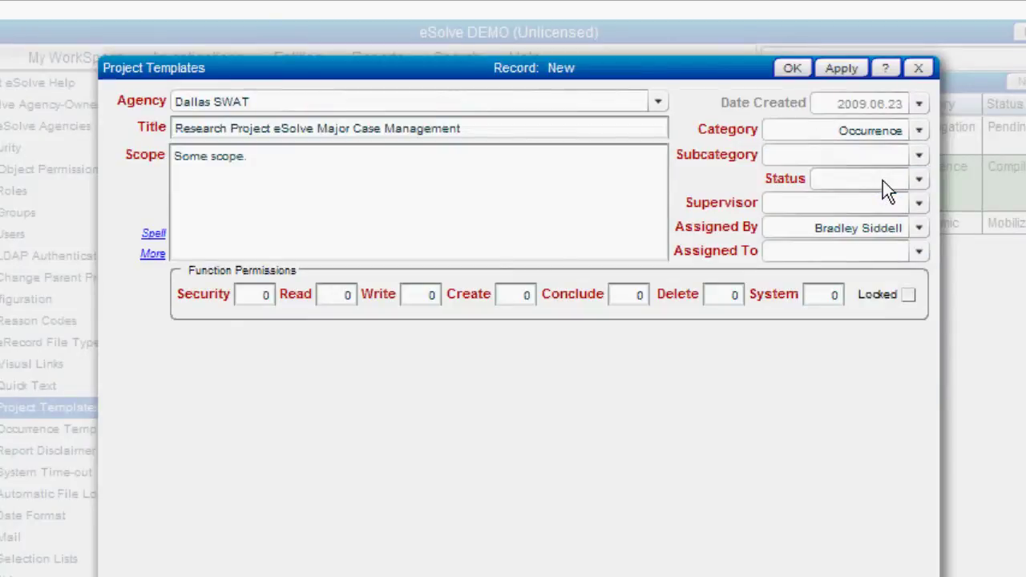
{"action": "left_click", "coordinate": [919, 155]}
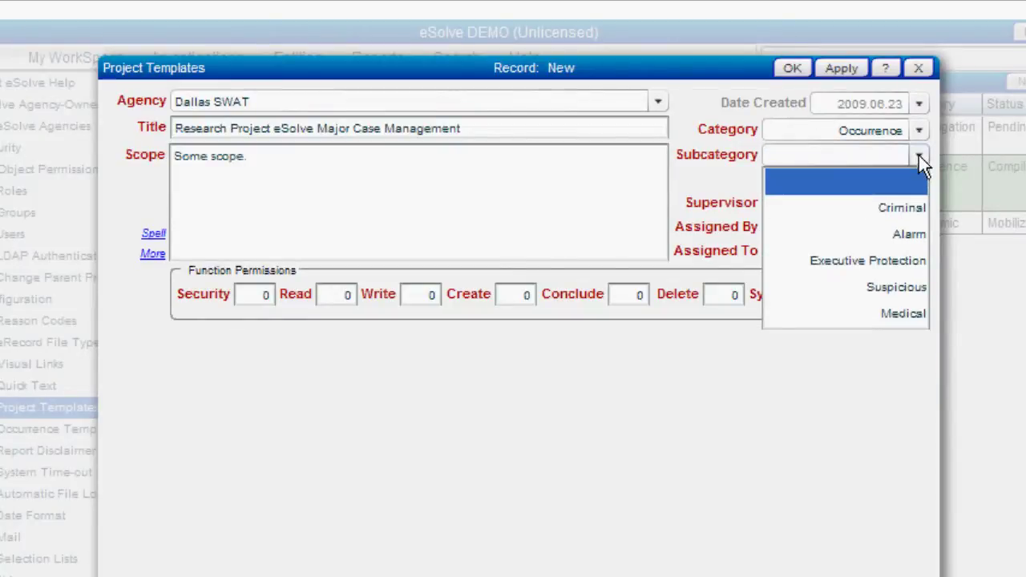
{"action": "left_click", "coordinate": [906, 202]}
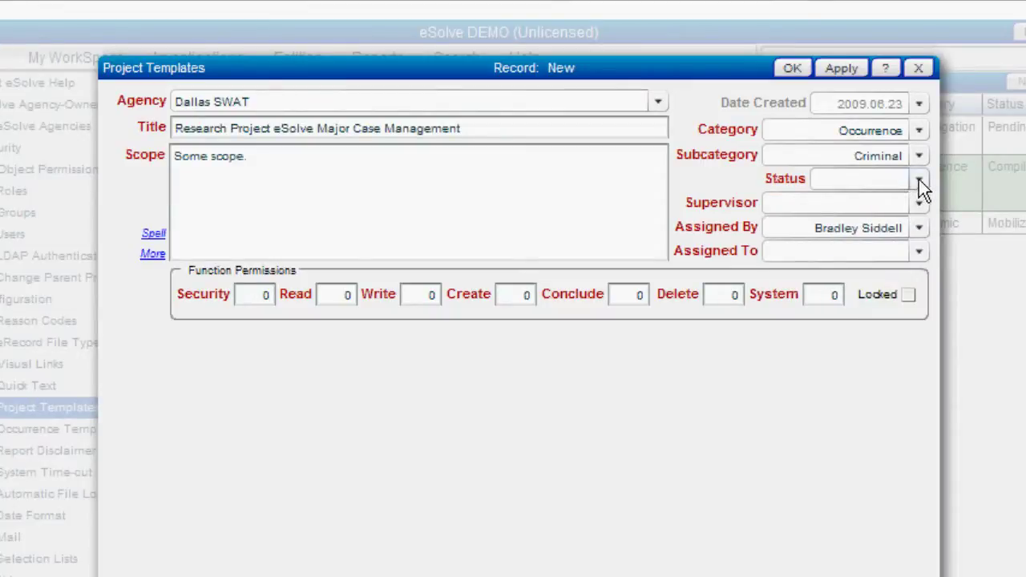
{"action": "left_click", "coordinate": [919, 180]}
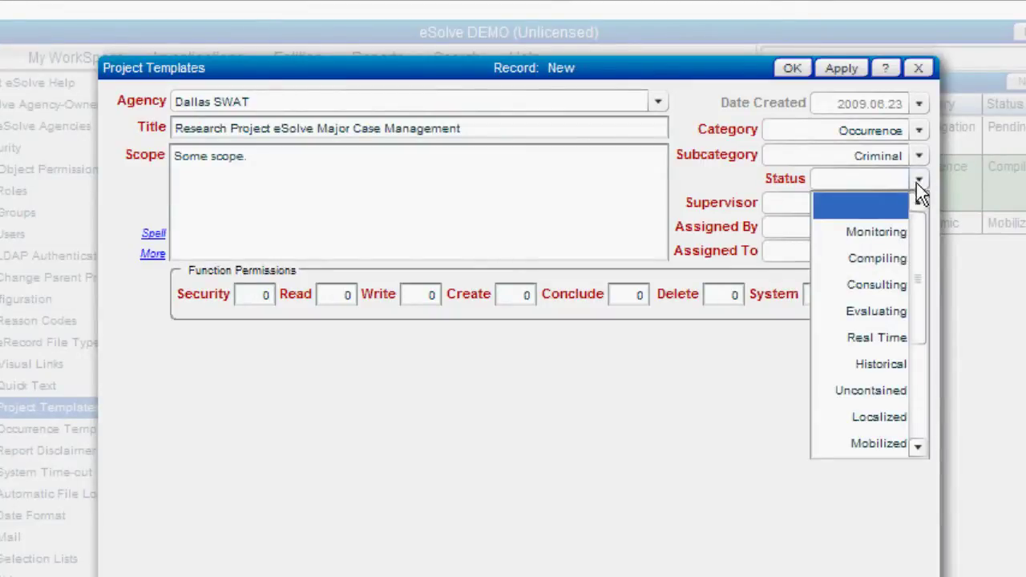
{"action": "left_click", "coordinate": [882, 284]}
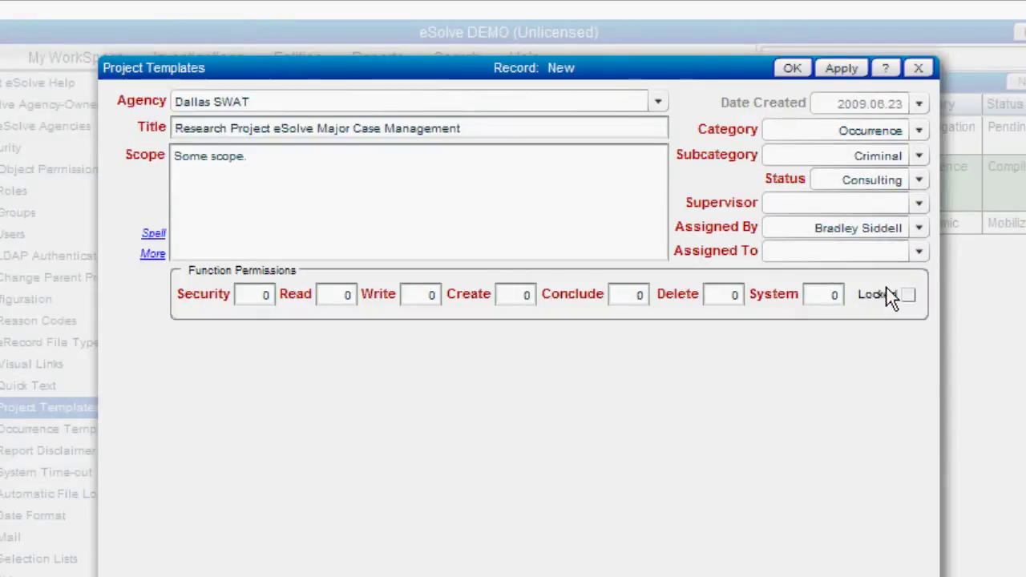
Step: Choose users for the template's Supervisor and Assigned To fields
{"action": "left_click", "coordinate": [919, 206]}
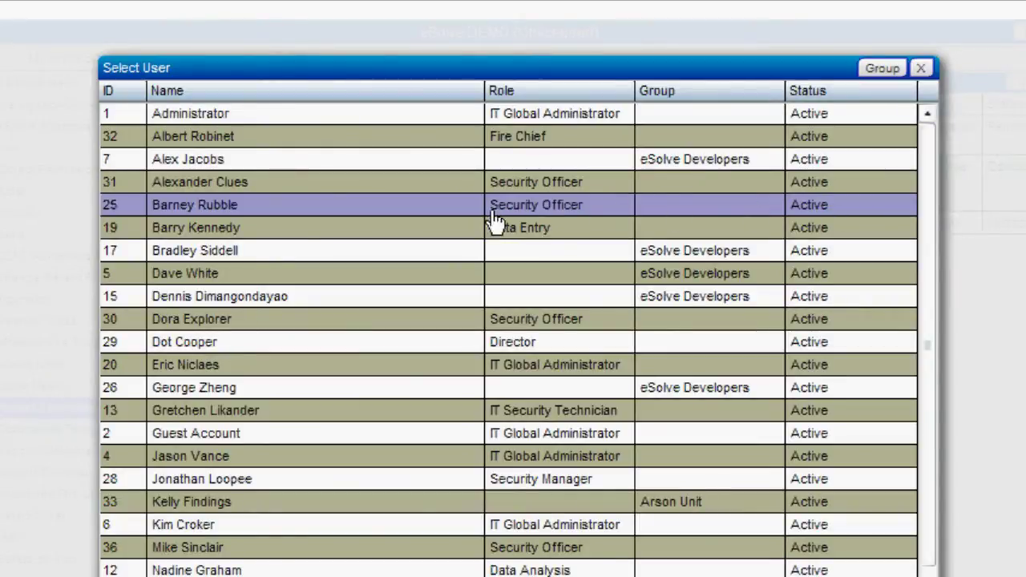
{"action": "left_click", "coordinate": [445, 227]}
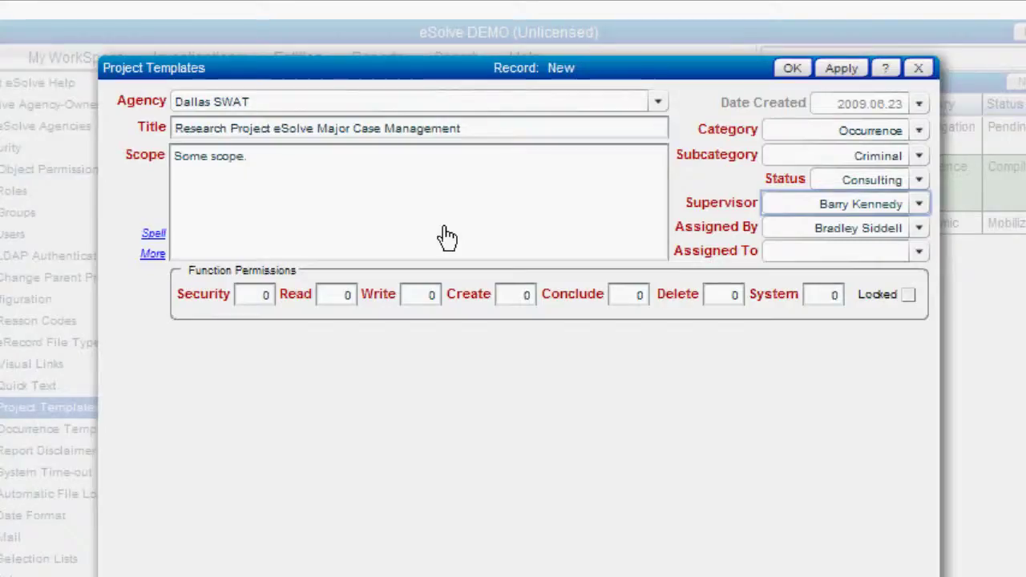
{"action": "left_click", "coordinate": [855, 252]}
{"action": "left_click", "coordinate": [299, 255]}
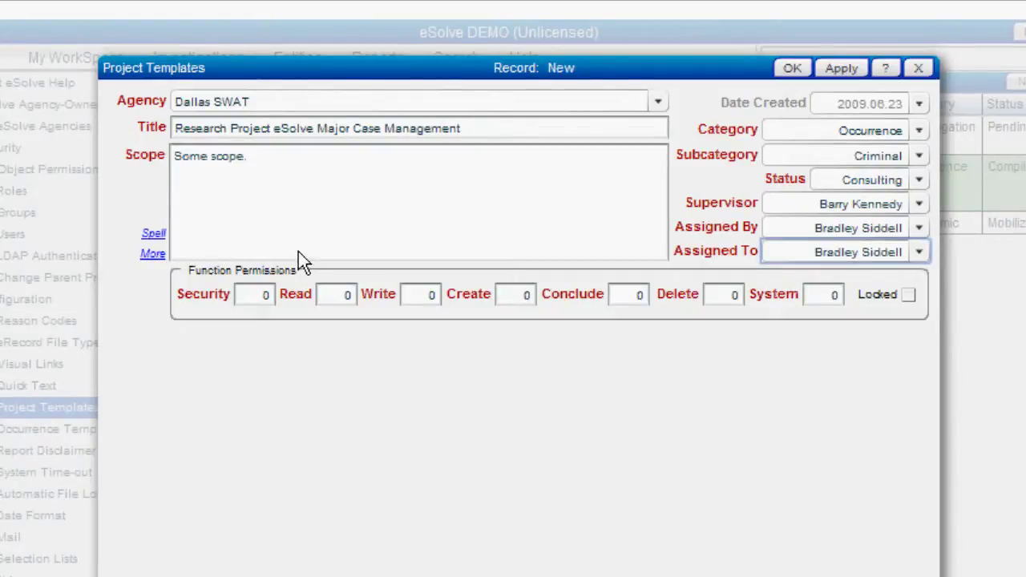
{"action": "left_click", "coordinate": [264, 295]}
Step: Enter Security 50 and Read, Write and Create permissions of 20
{"action": "type", "text": "50"}
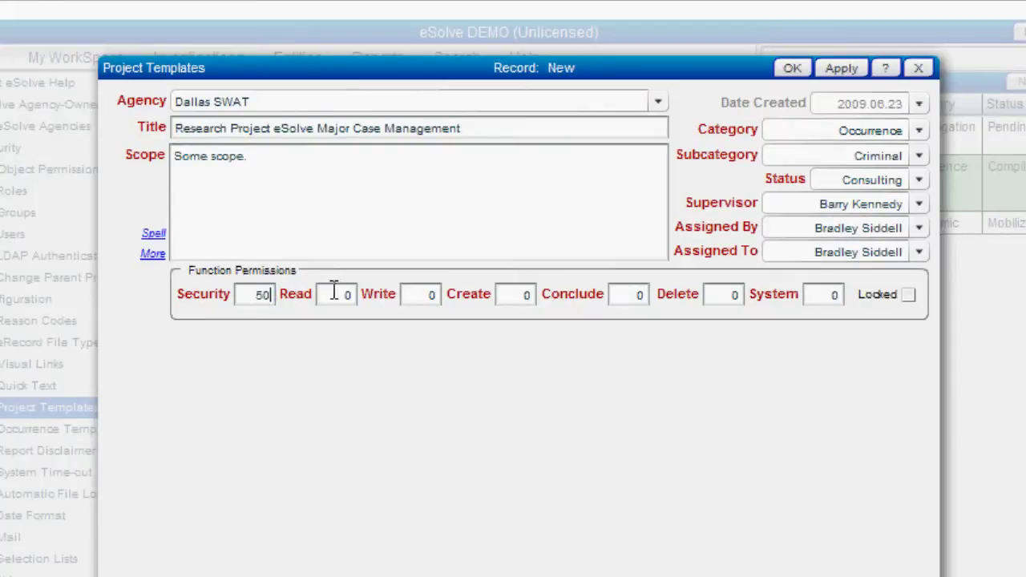
{"action": "key", "text": "Tab"}
{"action": "type", "text": "20"}
{"action": "key", "text": "Tab"}
{"action": "type", "text": "20"}
{"action": "key", "text": "Tab"}
{"action": "type", "text": "20"}
Step: Set Conclude to 30, Delete and System to 90, and save the template
{"action": "key", "text": "Tab"}
{"action": "type", "text": "30"}
{"action": "key", "text": "Tab"}
{"action": "type", "text": "90"}
{"action": "key", "text": "Tab"}
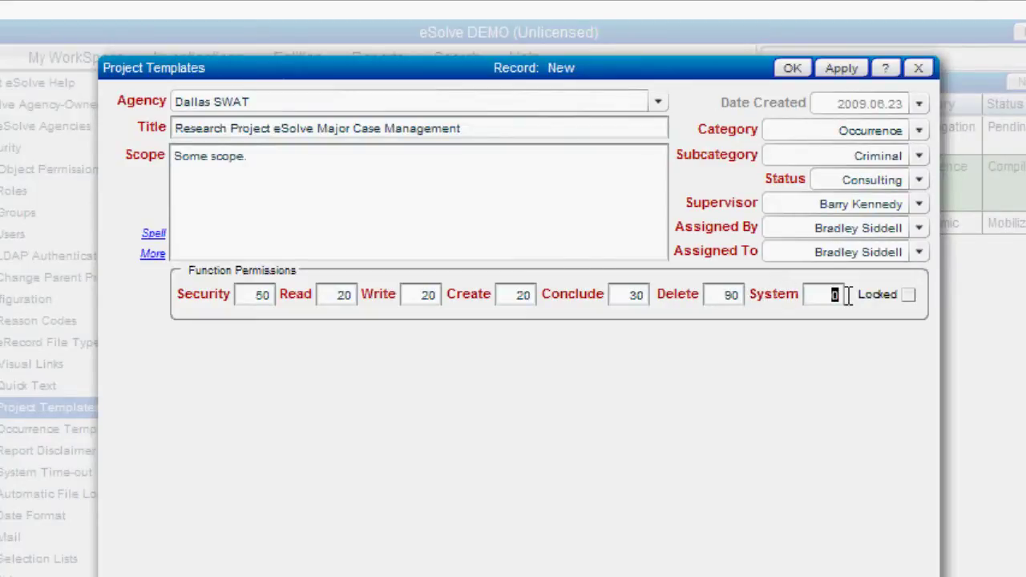
{"action": "type", "text": "90"}
{"action": "left_click", "coordinate": [841, 70]}
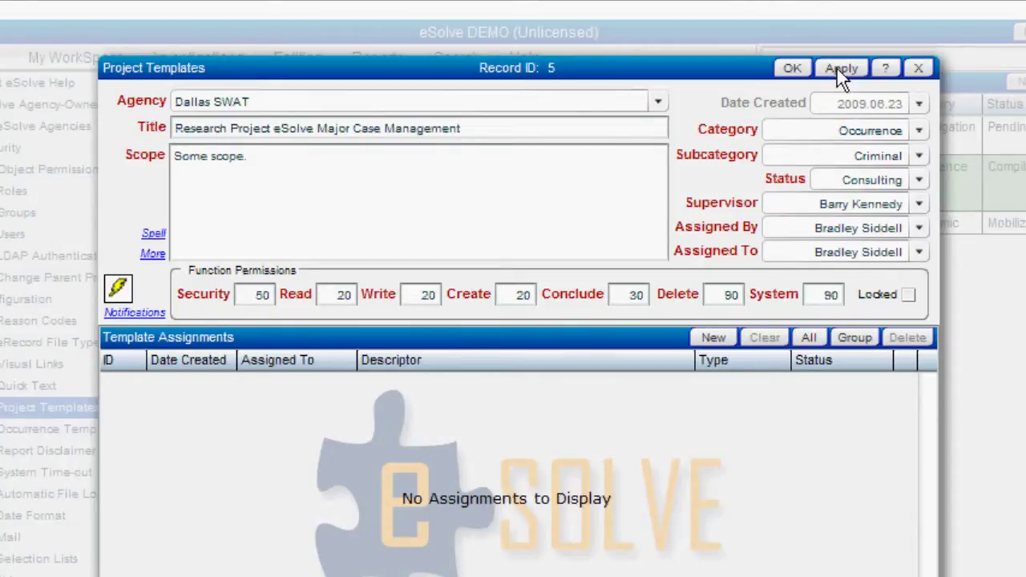
Step: Start a new assignment template for the saved Dallas SWAT project template
{"action": "left_click", "coordinate": [726, 336]}
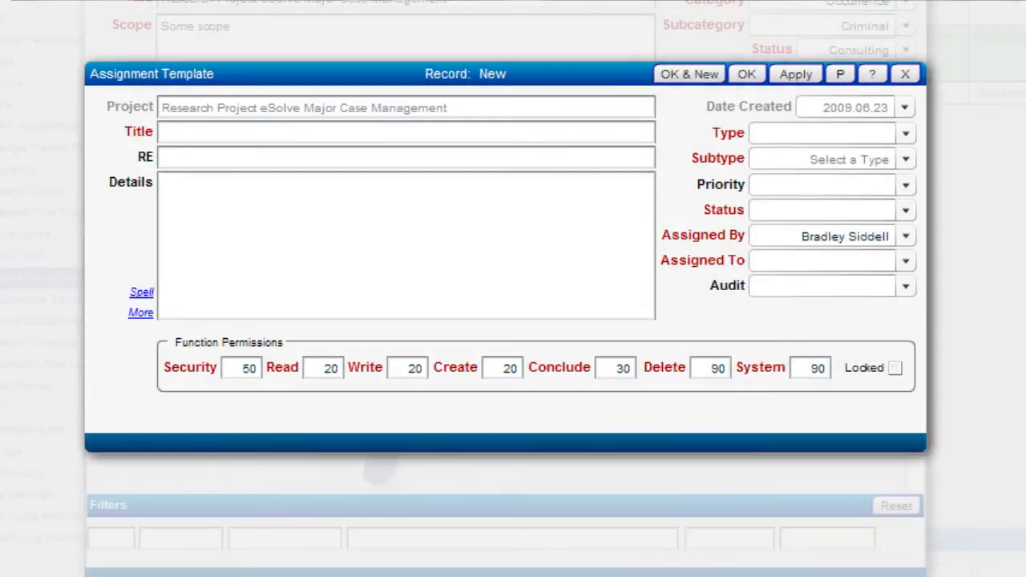